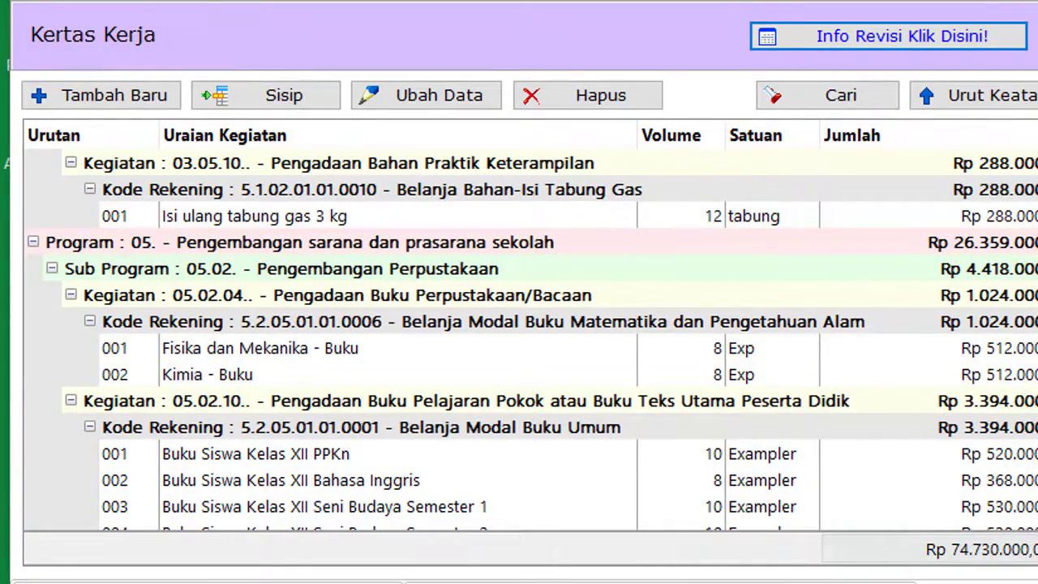
Edit entry 002 under Honorarium Guru, exclude the months September through Desember from its budget, and save it.
click(426, 95)
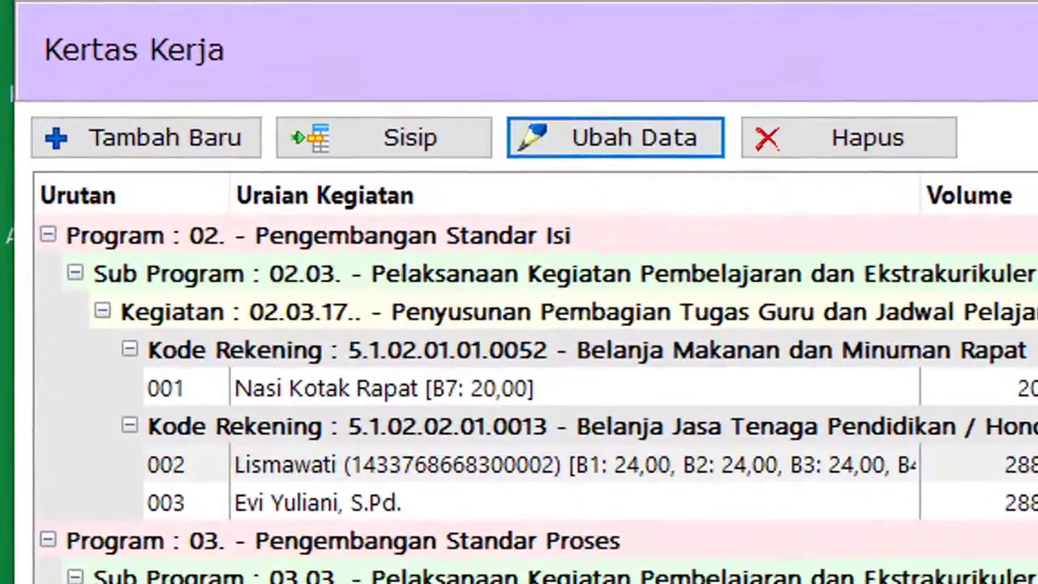
click(339, 470)
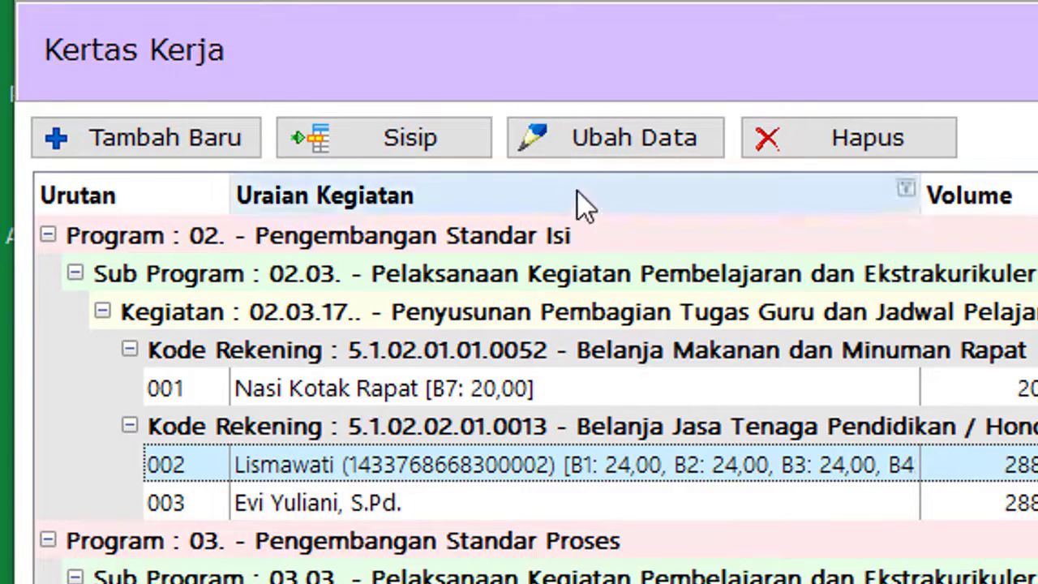
click(621, 150)
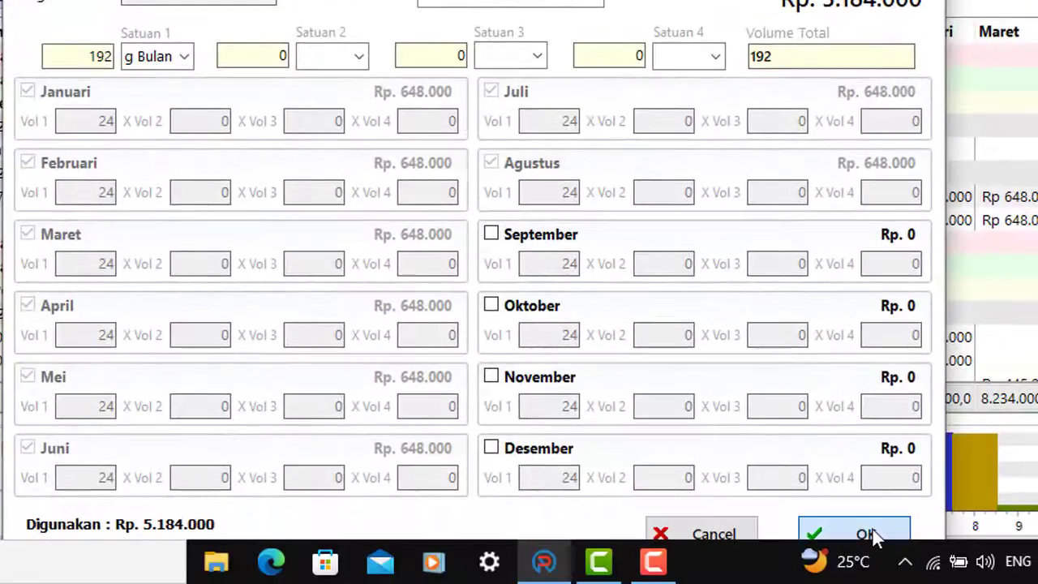
click(871, 538)
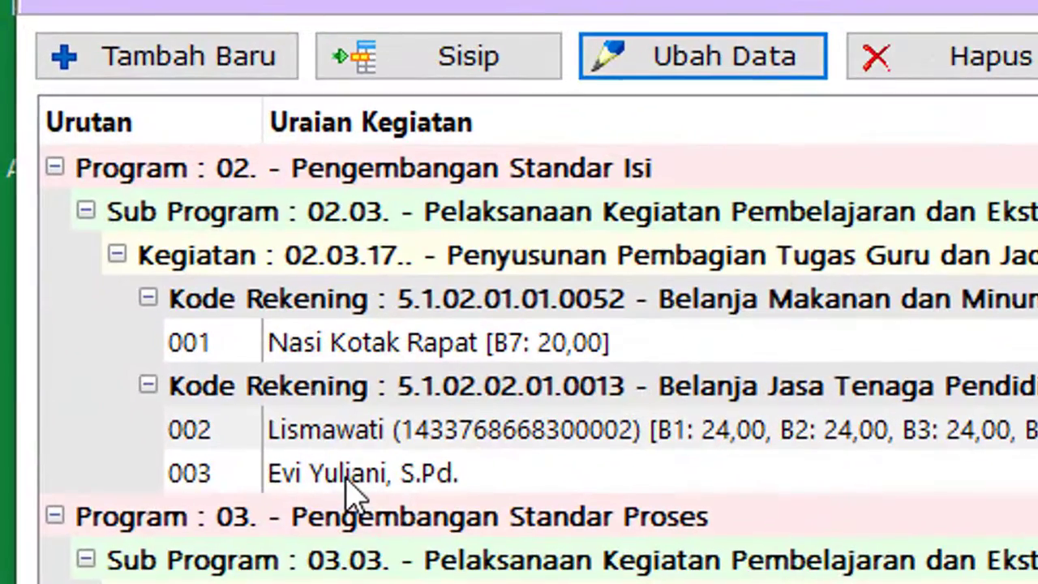
Edit entry 003 under Honorarium Guru, exclude September, Oktober, November and Desember, and save it.
click(229, 322)
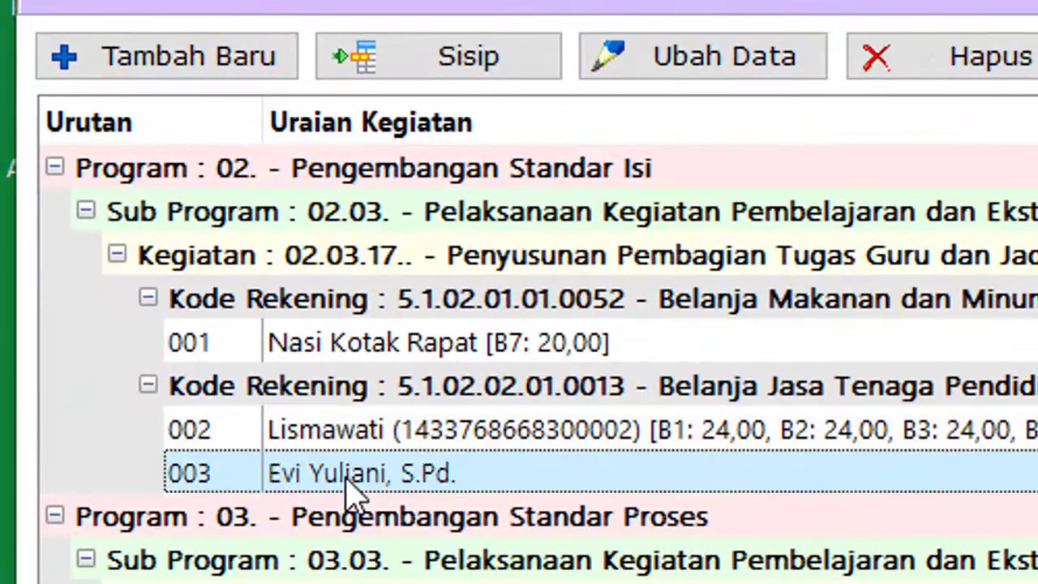
click(679, 65)
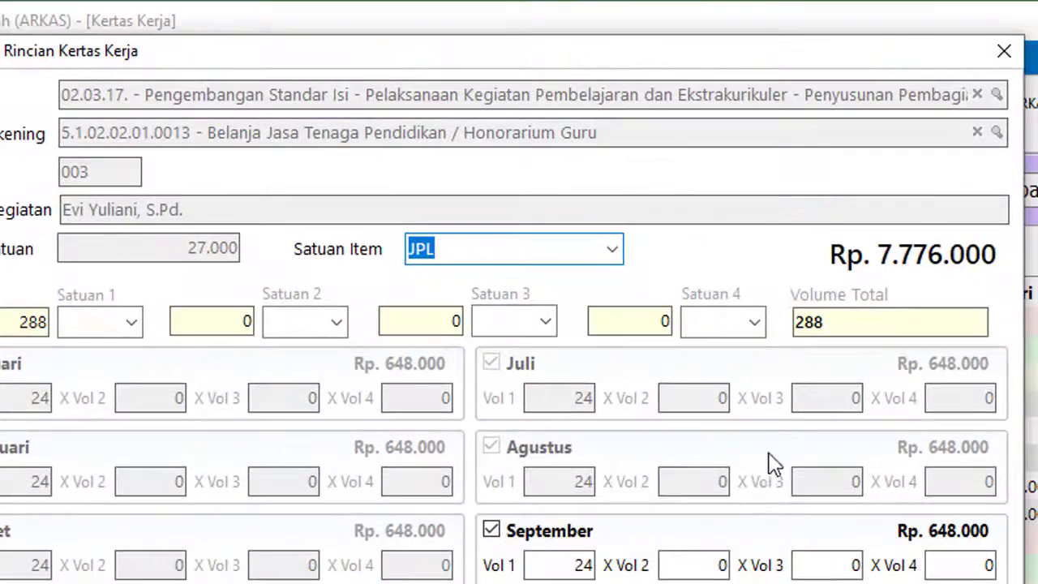
click(491, 530)
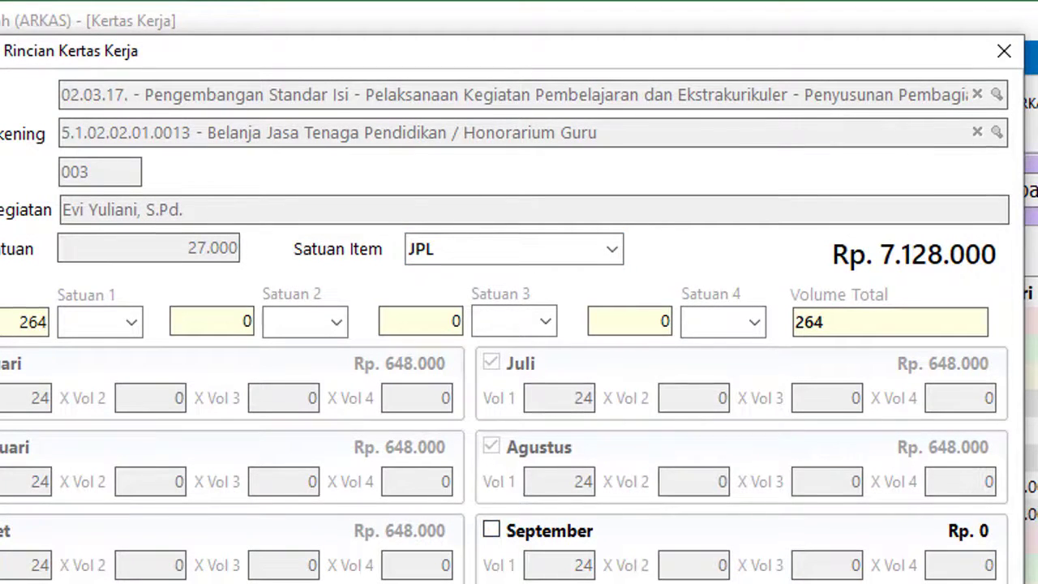
click(456, 430)
click(410, 421)
click(409, 494)
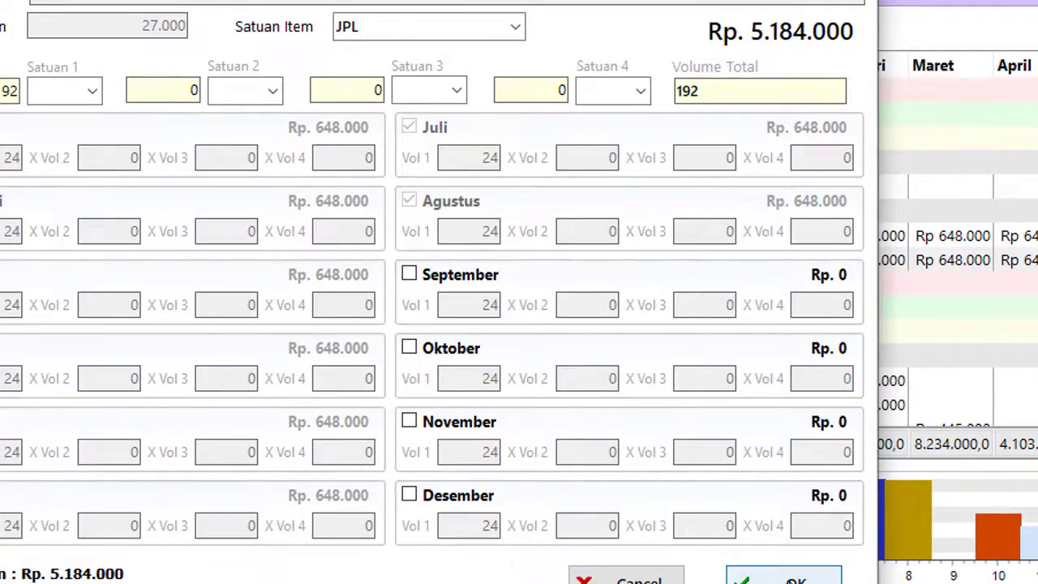
click(783, 576)
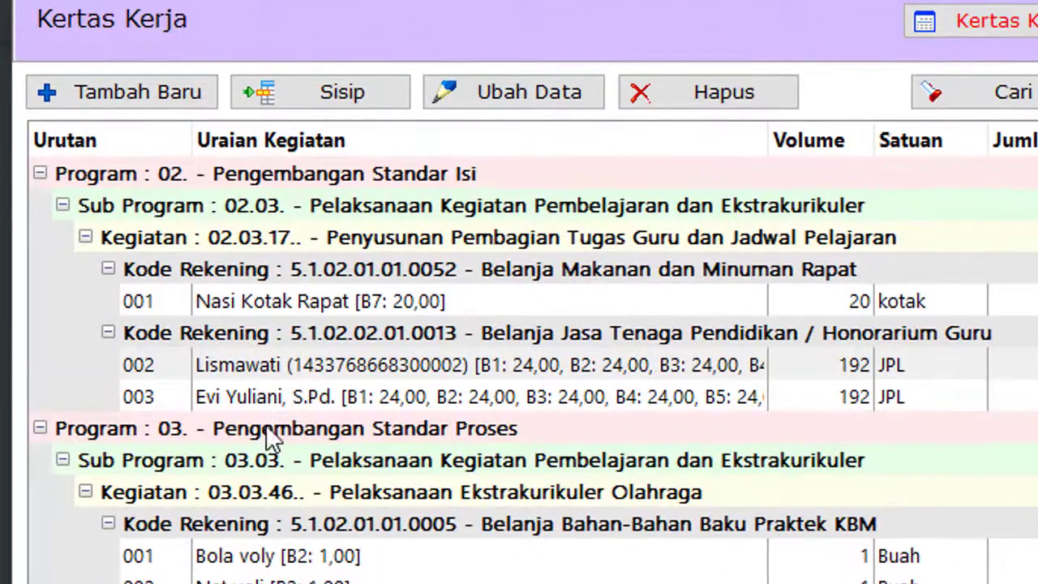
click(261, 364)
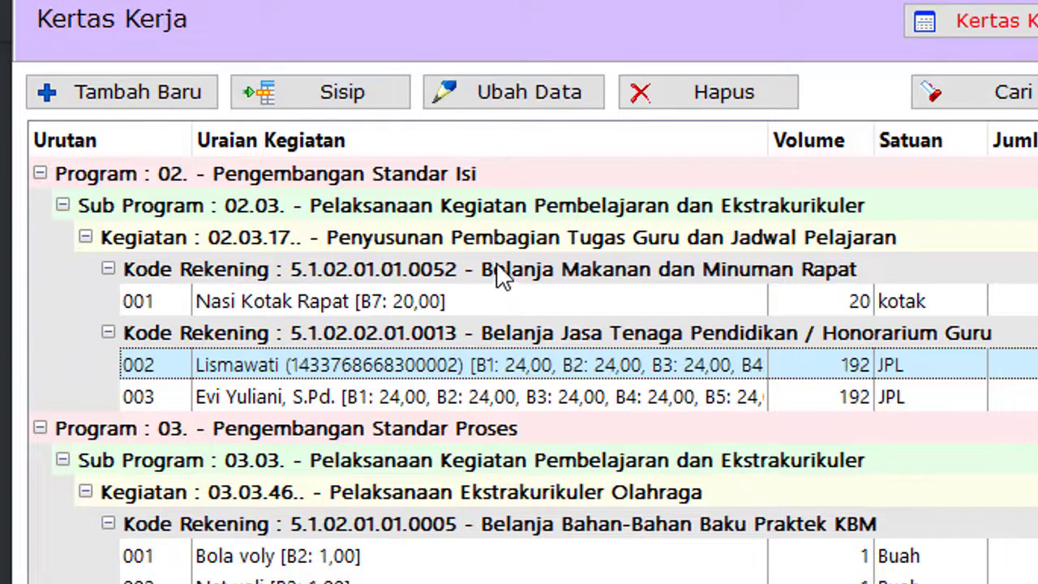
click(357, 95)
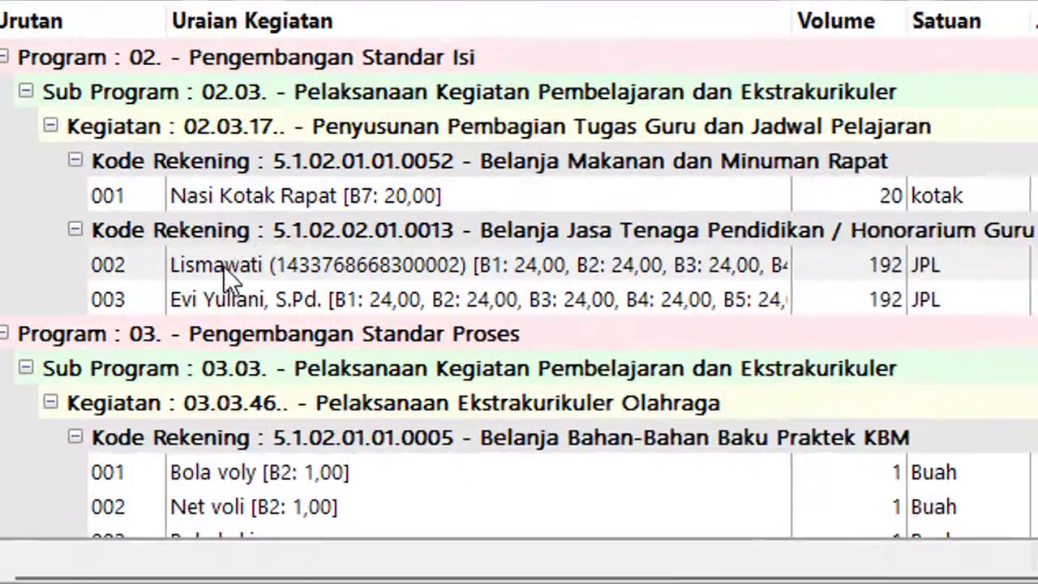
click(238, 257)
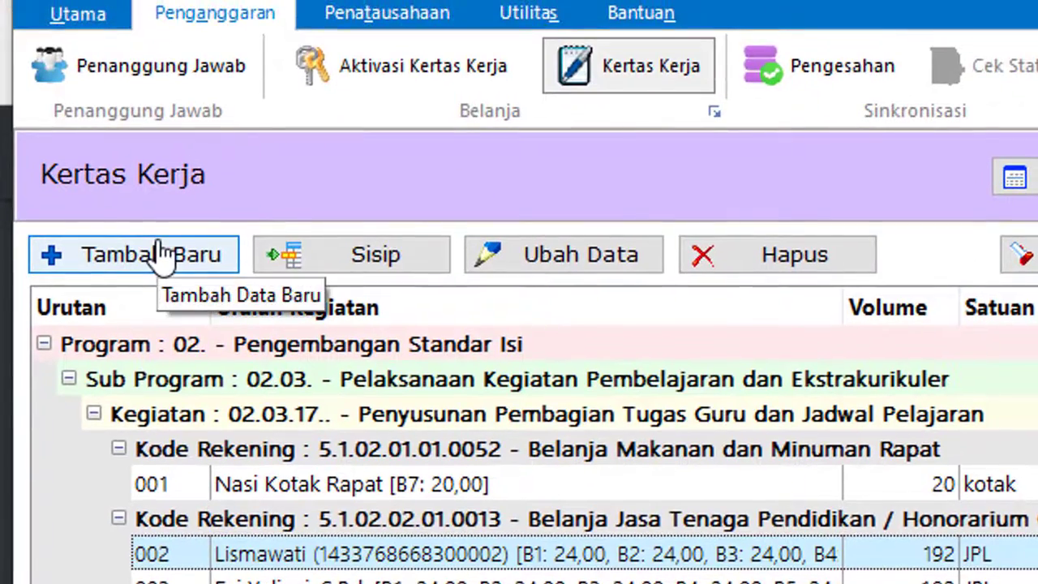
Add a new worksheet entry and set its Kegiatan to 07.12.01. Pembayaran Honor Guru by searching for "honor".
click(162, 249)
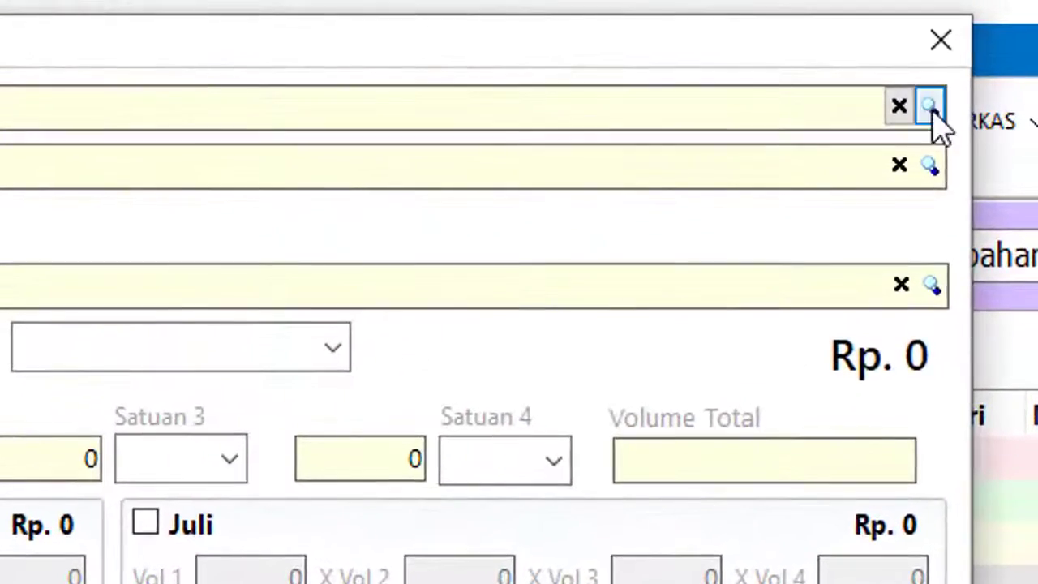
click(967, 69)
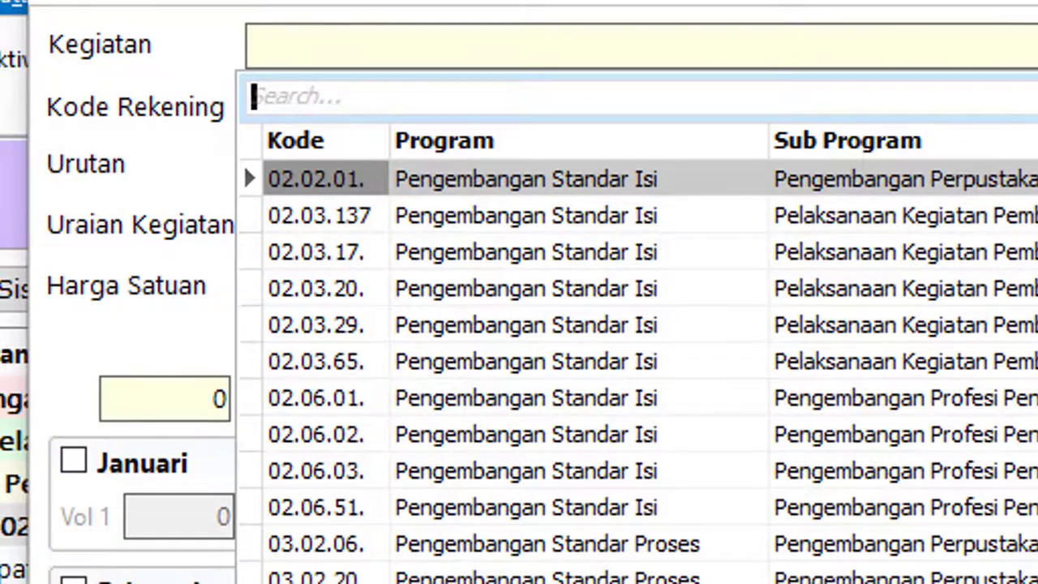
text(honor)
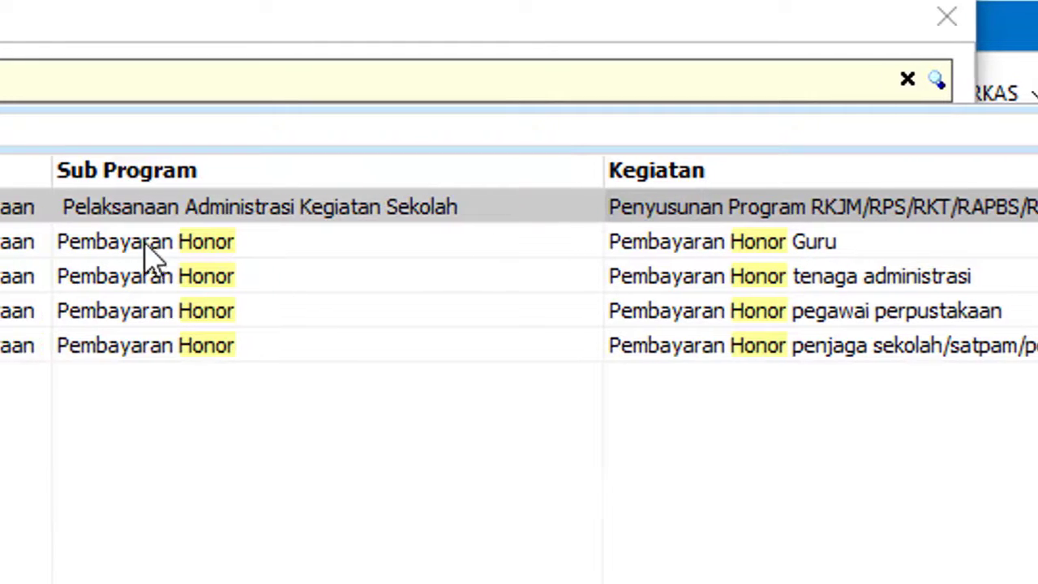
click(147, 247)
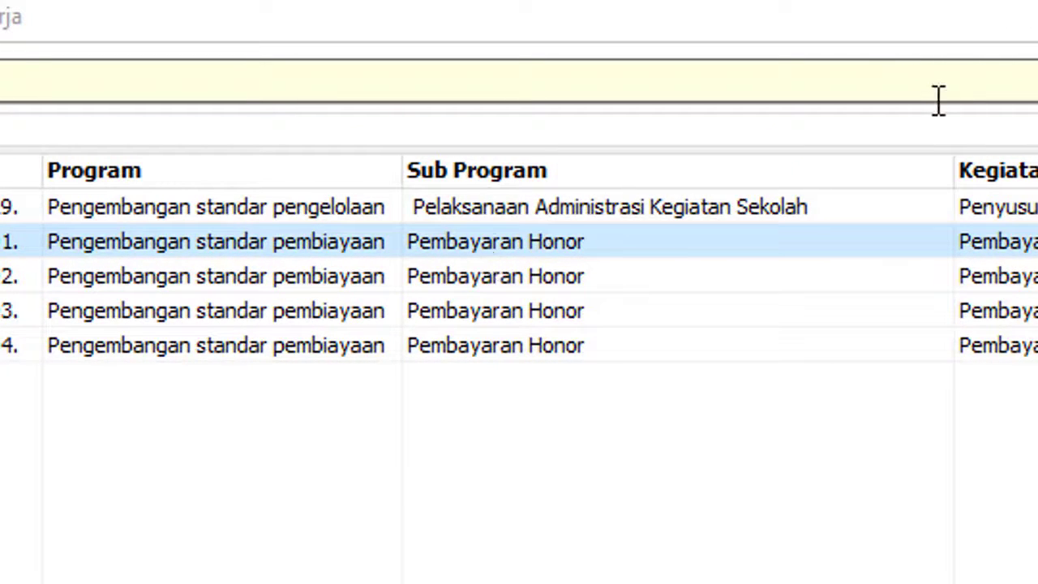
key(Return)
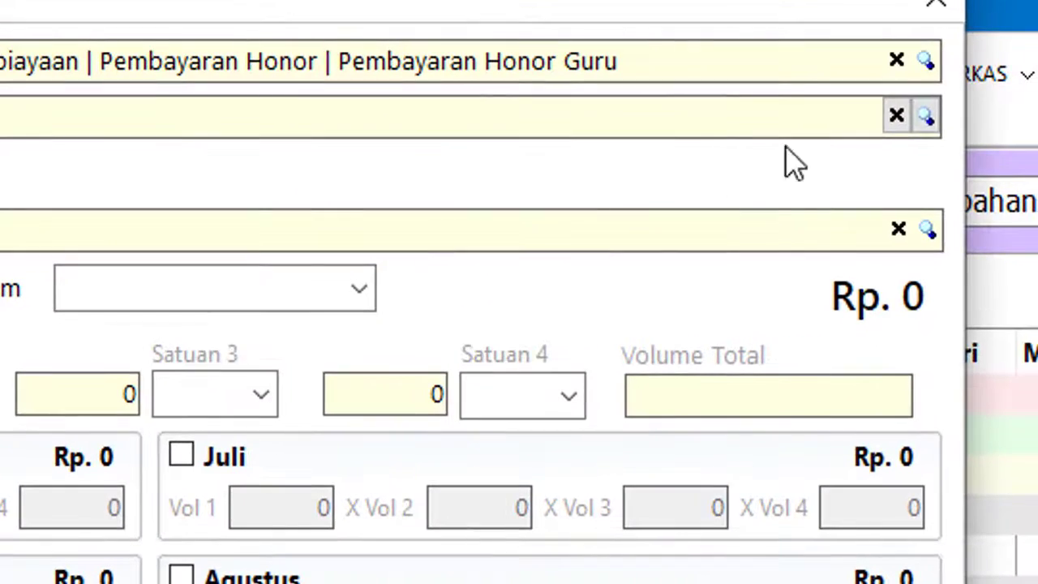
Search the account codes for "honor" and set Kode Rekening to 5.1.02.02.01.0013 Belanja Jasa Tenaga Pendidikan / Honorarium Guru.
click(926, 118)
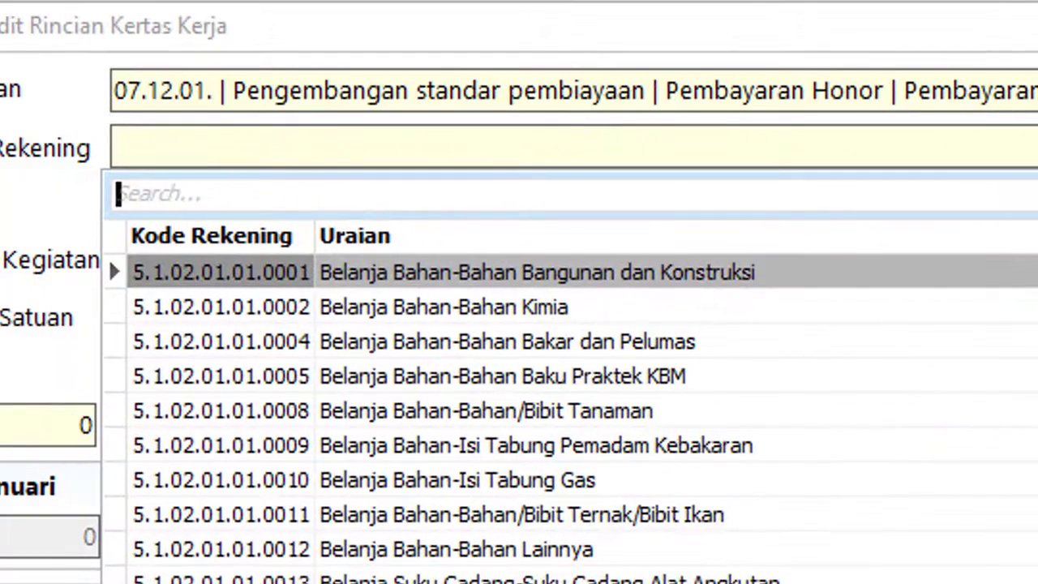
text(honor)
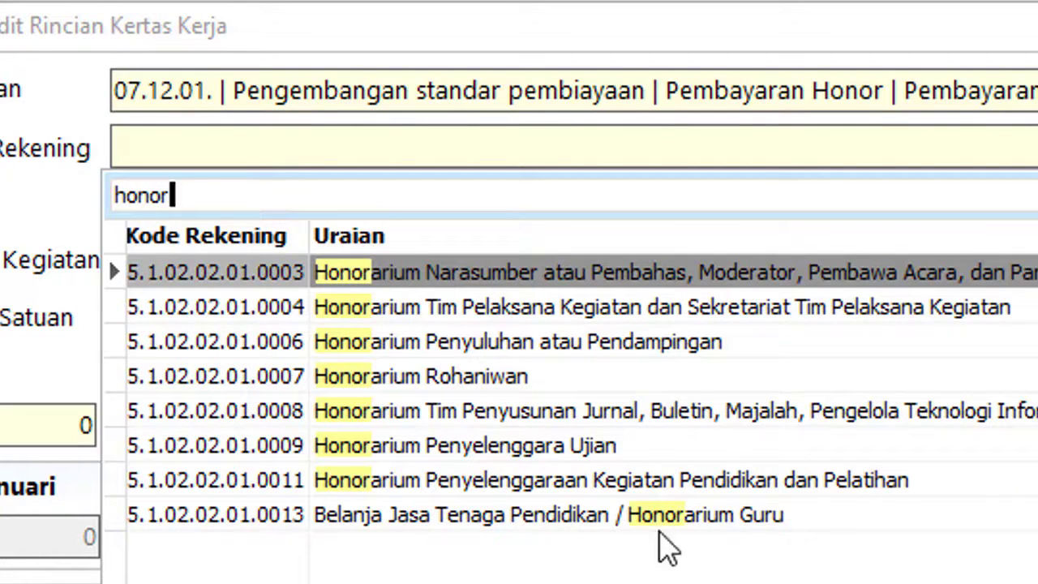
click(410, 524)
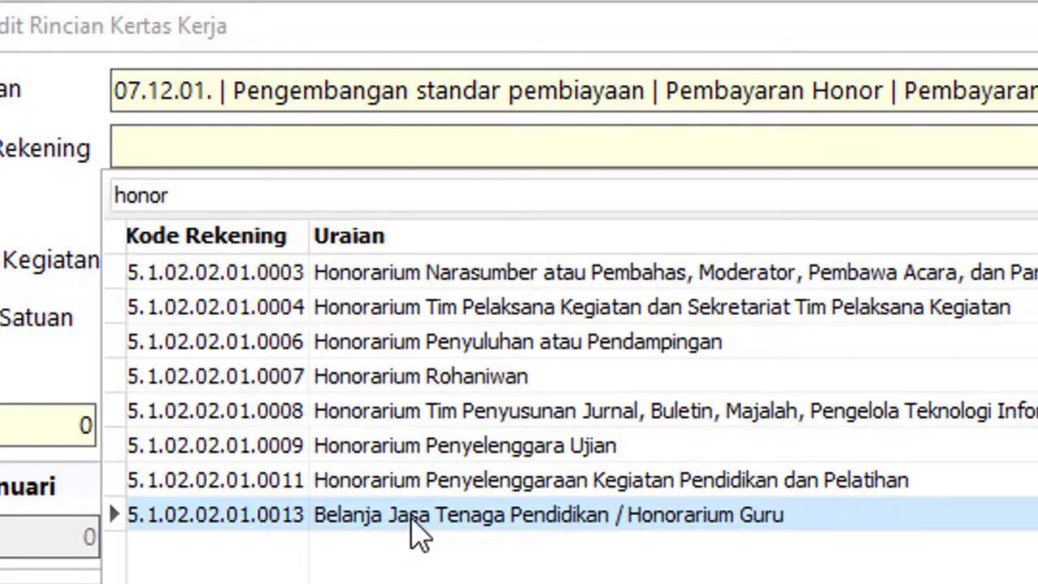
click(418, 534)
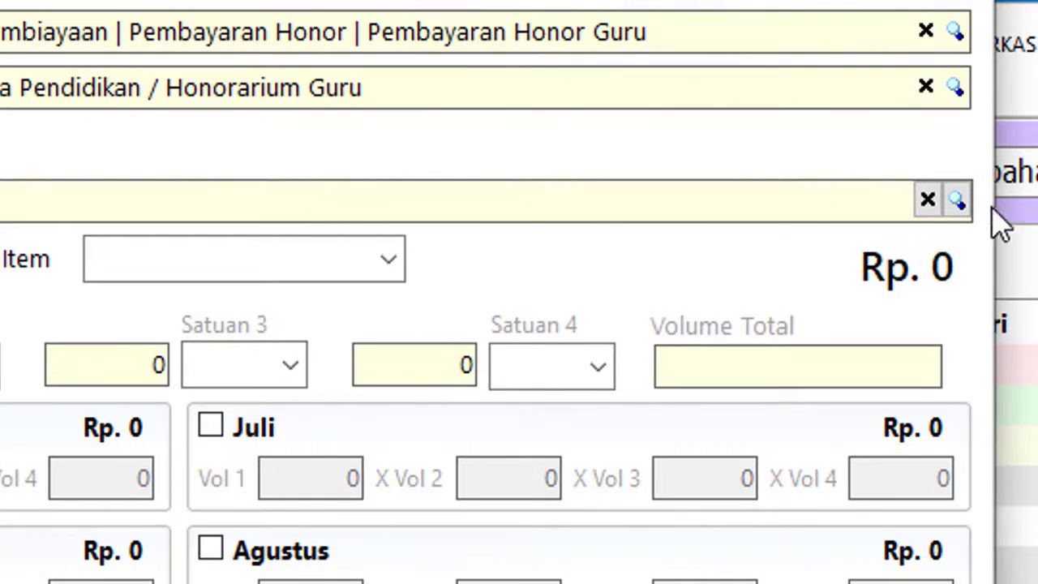
Fill Uraian Kegiatan with the teacher in the fifth row of the staff list.
click(956, 201)
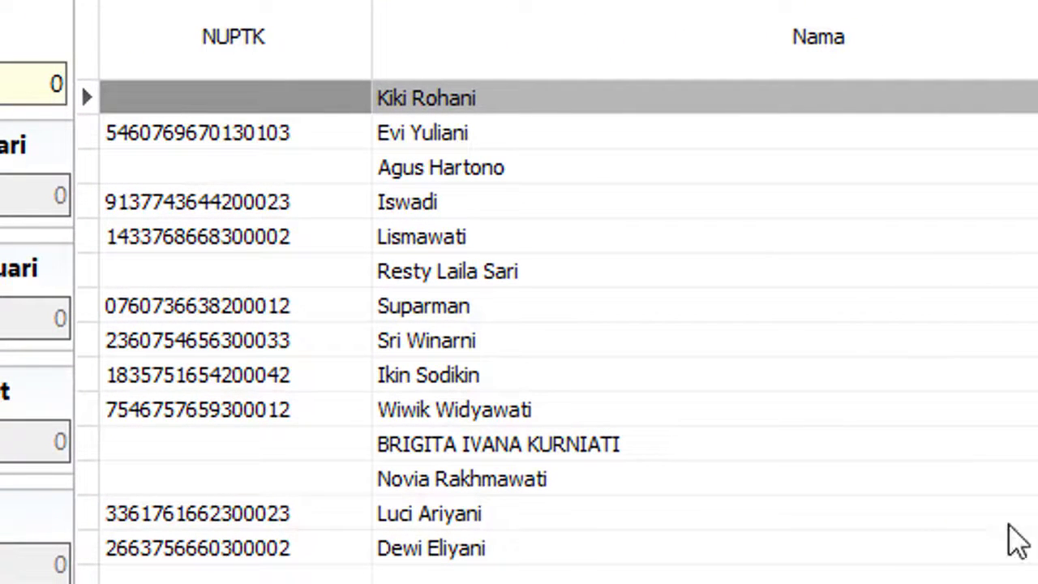
click(466, 239)
double_click(466, 243)
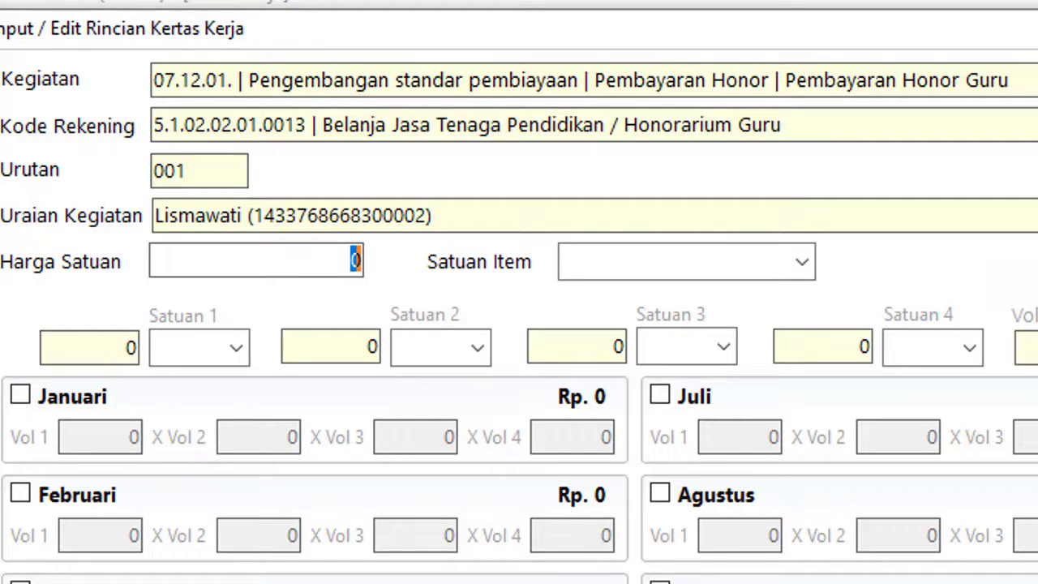
key(Tab)
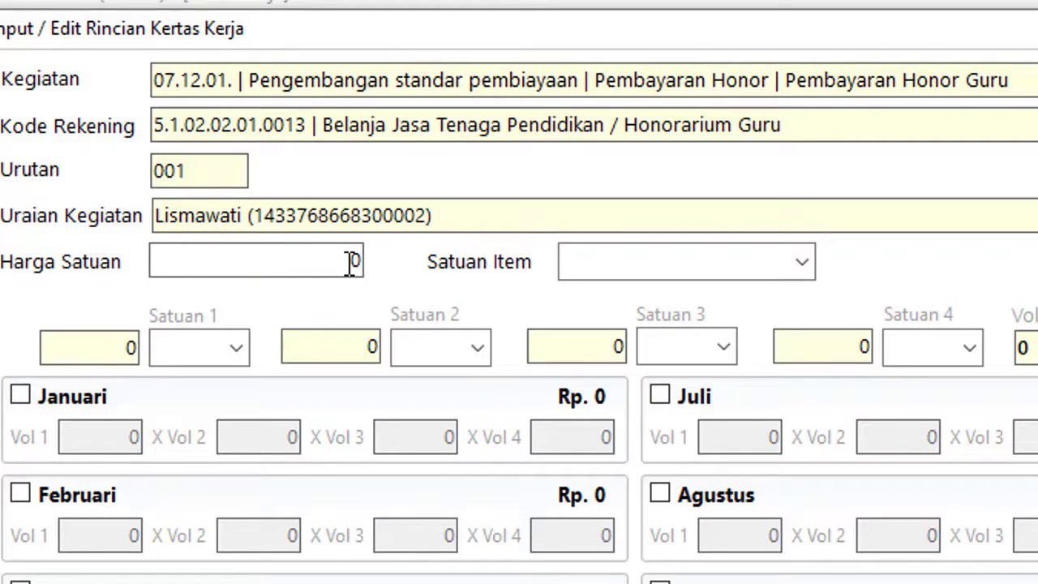
Set Satuan Item to Jam Pelajaran for the new teacher honorarium entry.
click(802, 262)
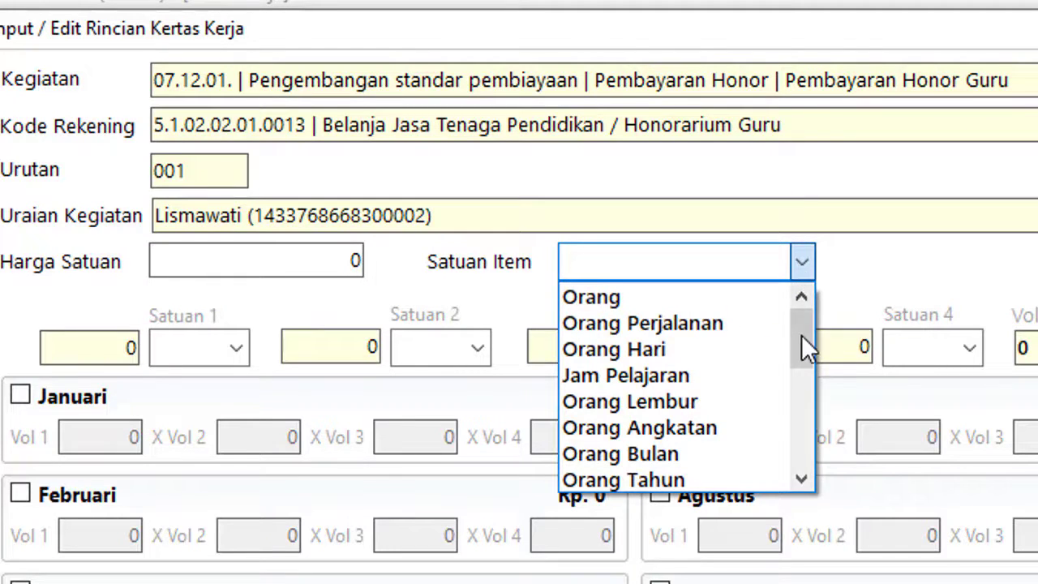
click(702, 375)
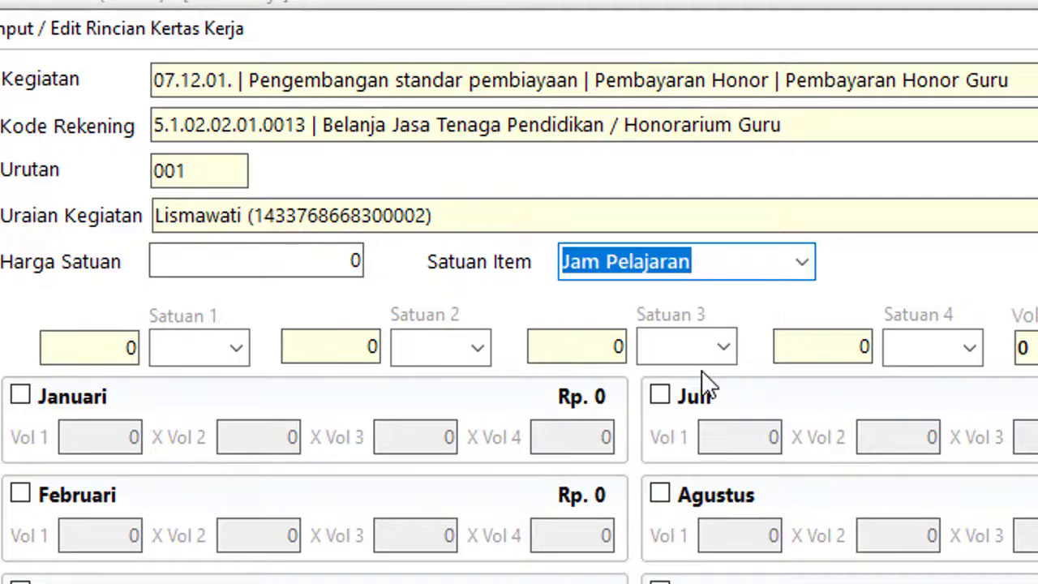
click(810, 259)
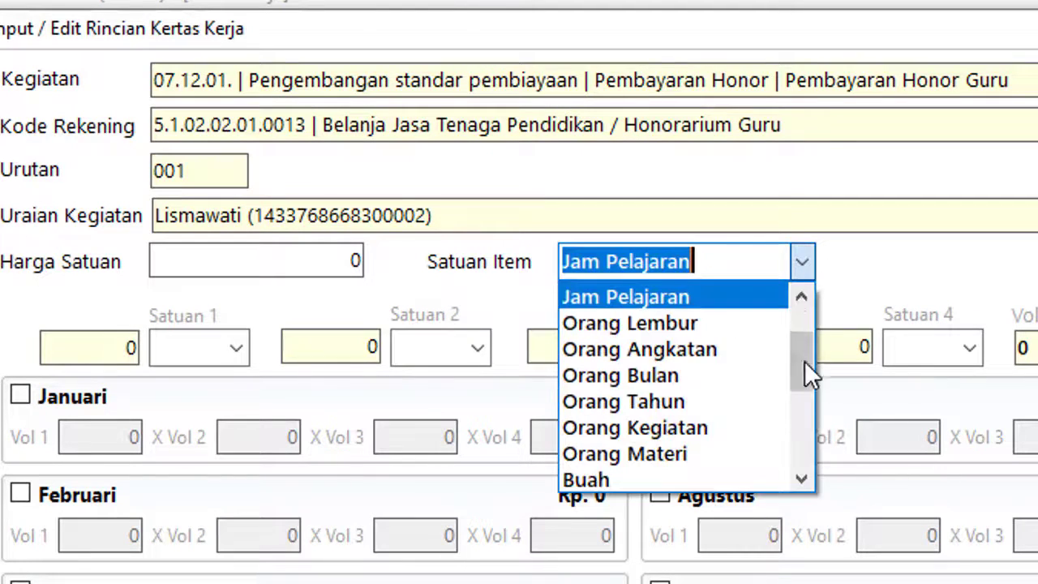
click(804, 437)
click(804, 436)
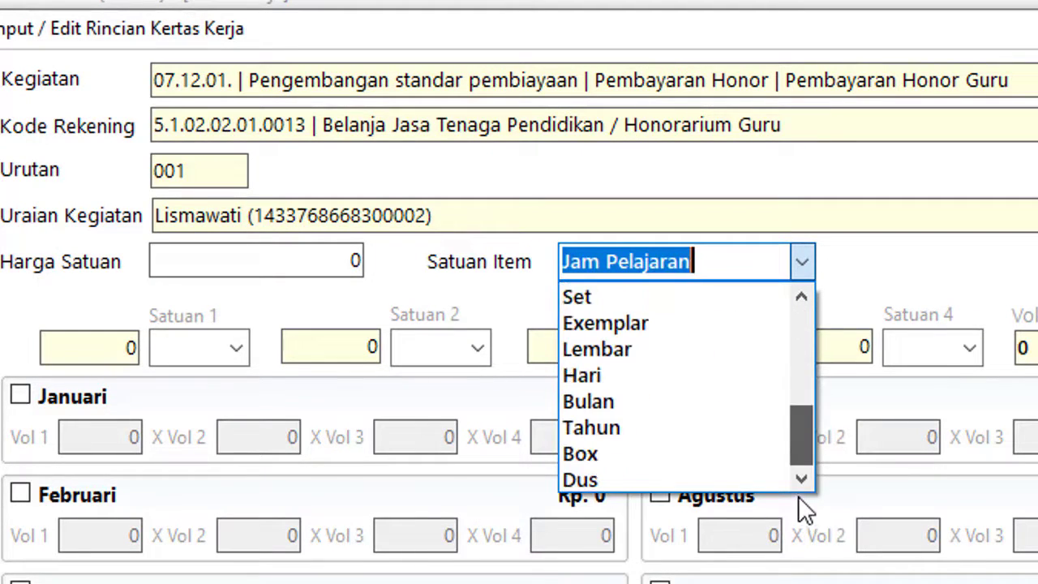
drag(808, 445, 820, 394)
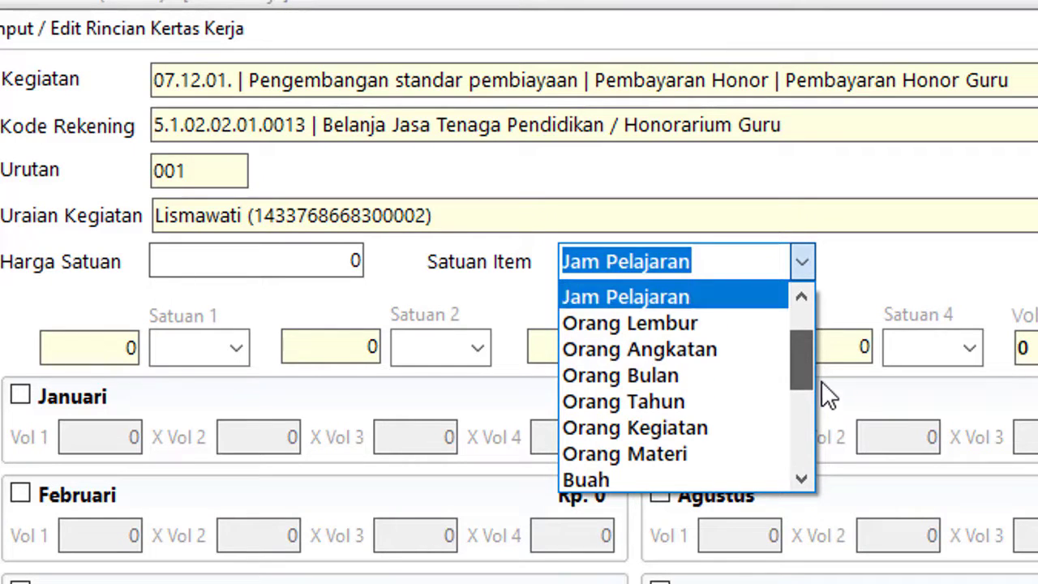
click(665, 296)
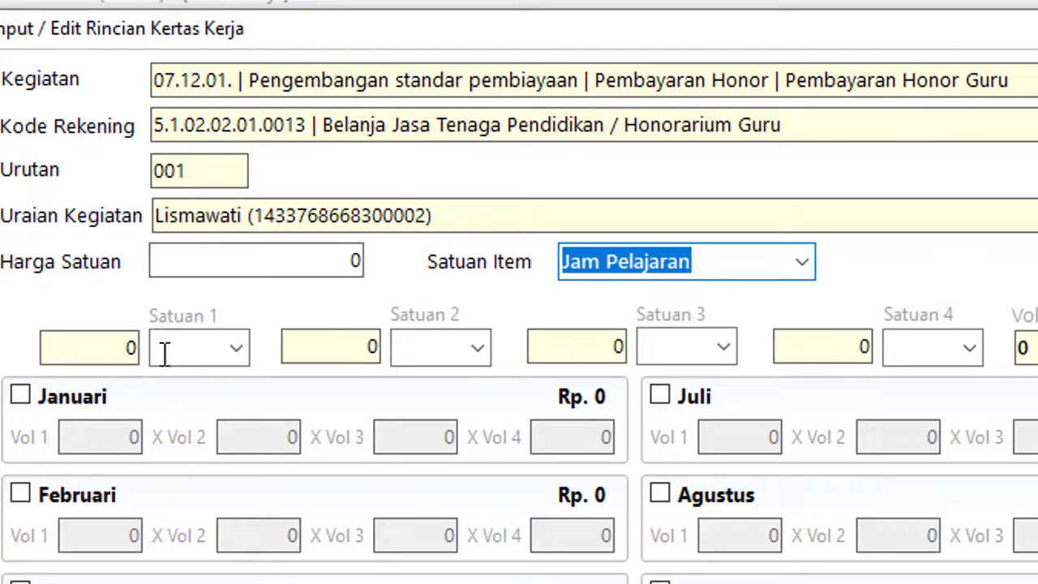
Set the Harga Satuan of the new honorarium entry to 27000.
click(329, 264)
drag(348, 257, 361, 255)
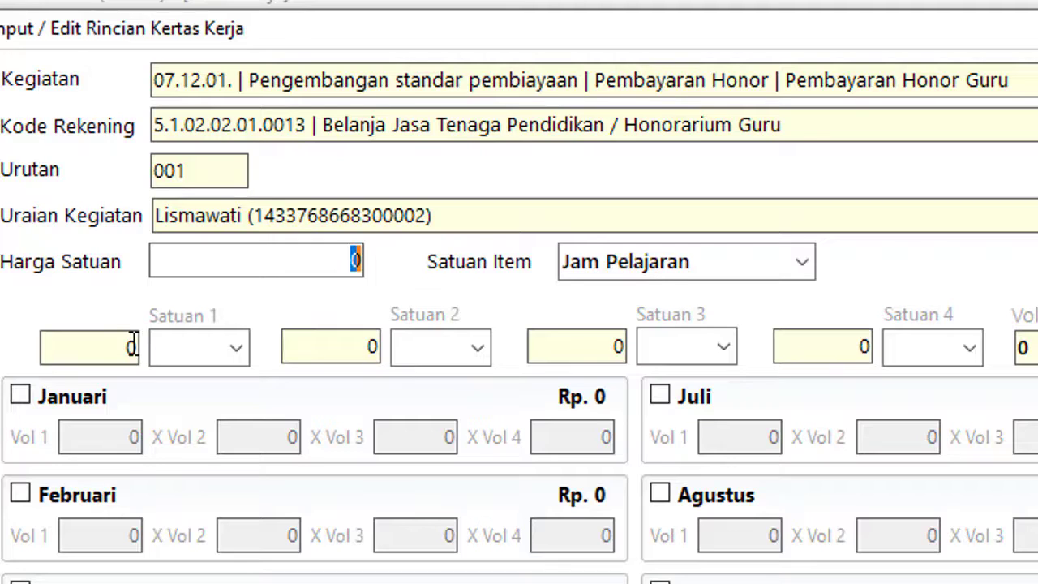
text(27000)
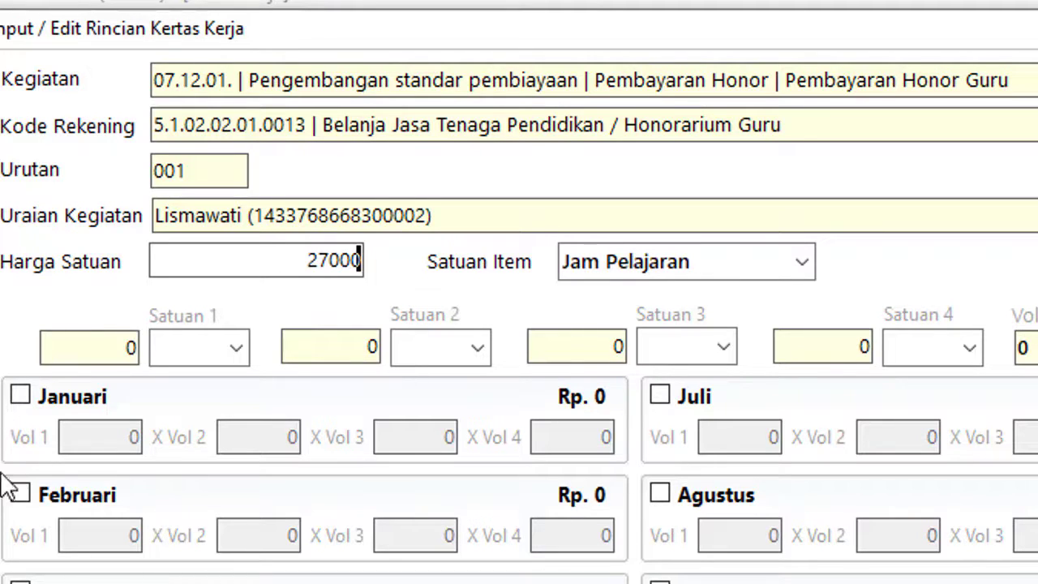
click(136, 354)
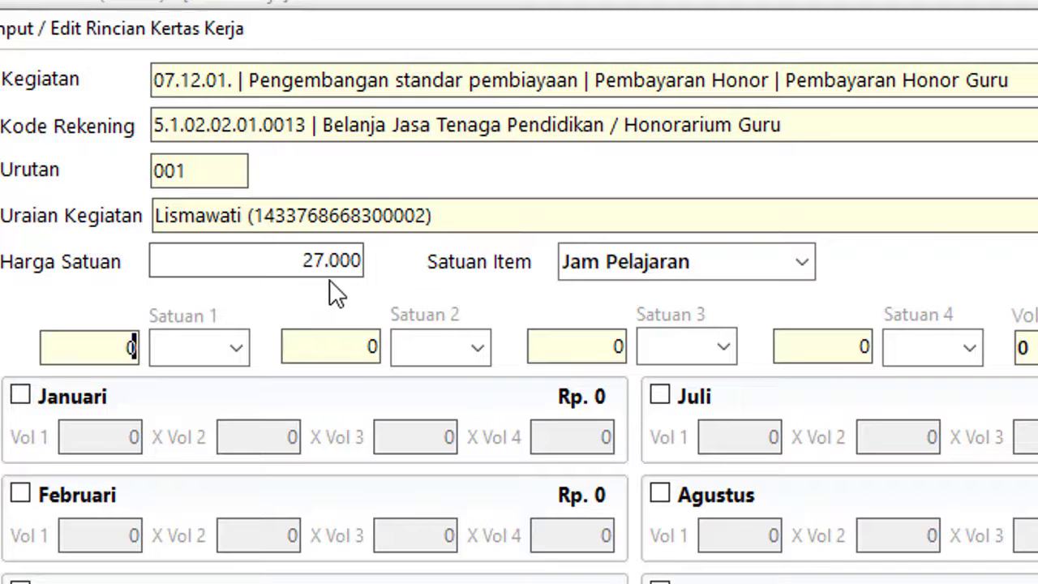
Set Satuan 1 to Jam Pelajaran for the new teacher honorarium entry.
click(239, 349)
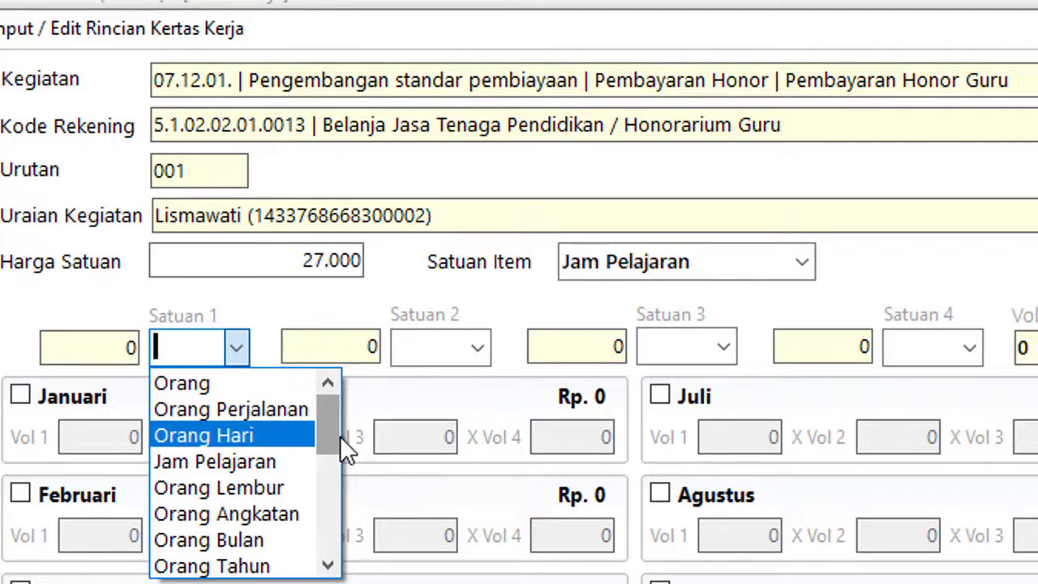
mouse_move(339, 437)
mouse_down()
mouse_move(324, 565)
mouse_move(340, 440)
mouse_up()
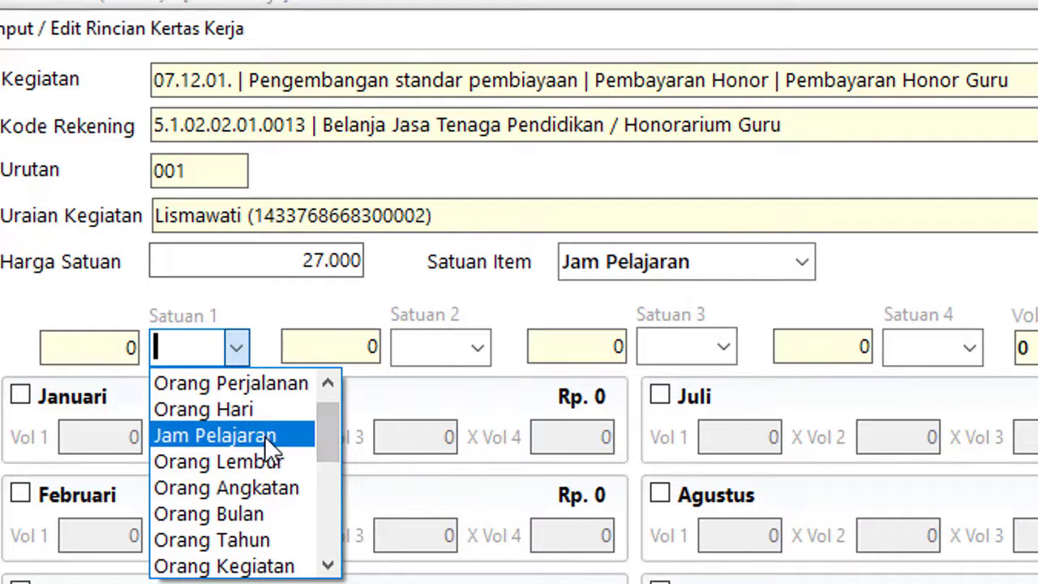
click(264, 436)
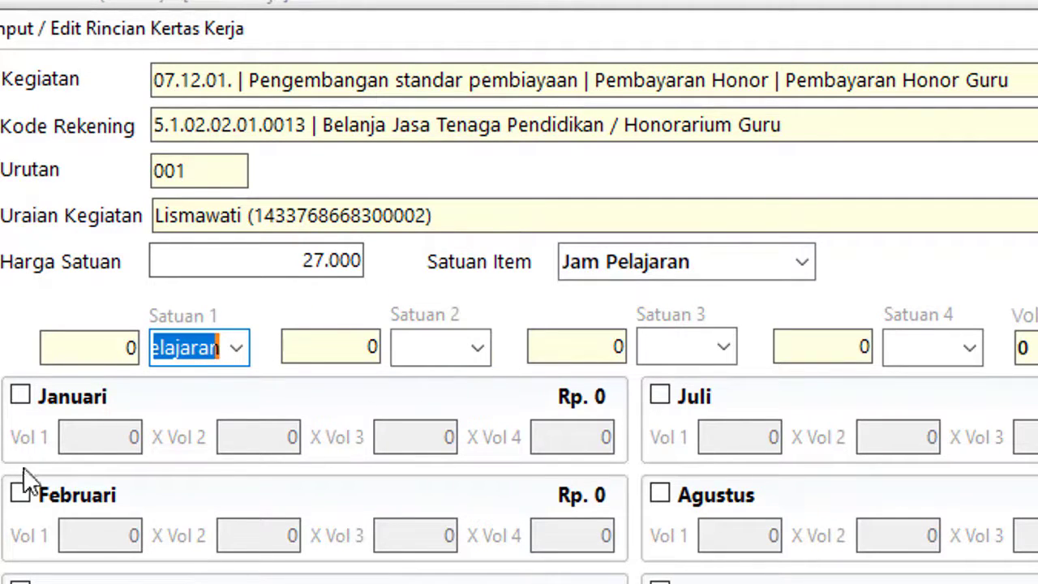
click(128, 348)
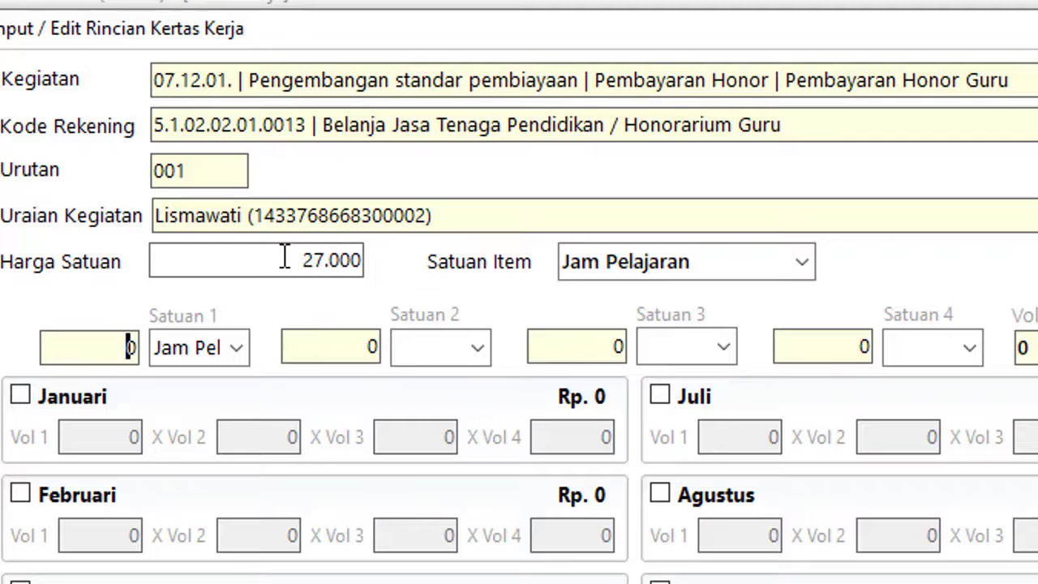
click(292, 256)
drag(292, 257, 405, 257)
text(24)
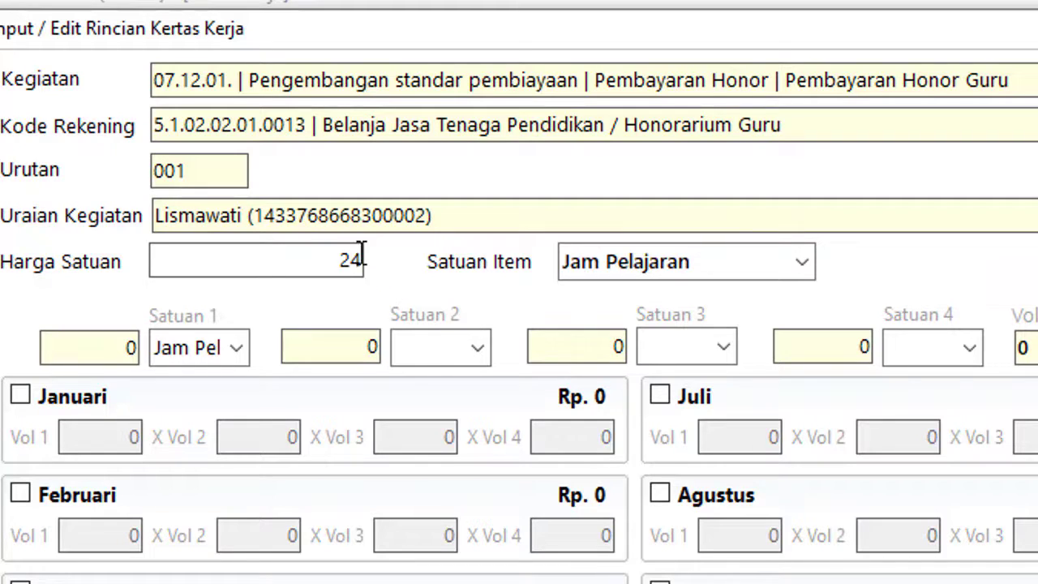
drag(361, 258, 331, 254)
text(27000)
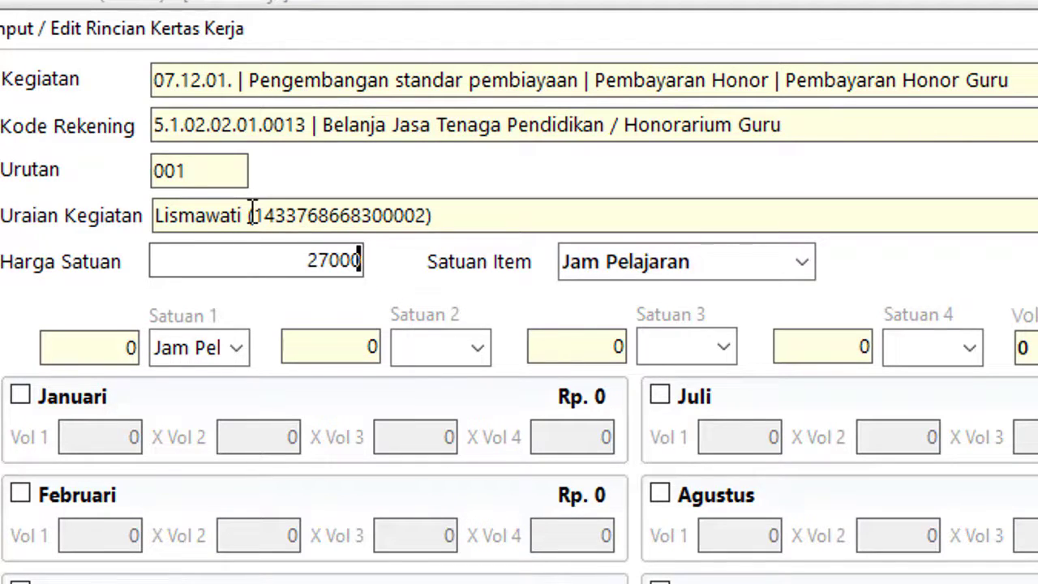
key(Tab)
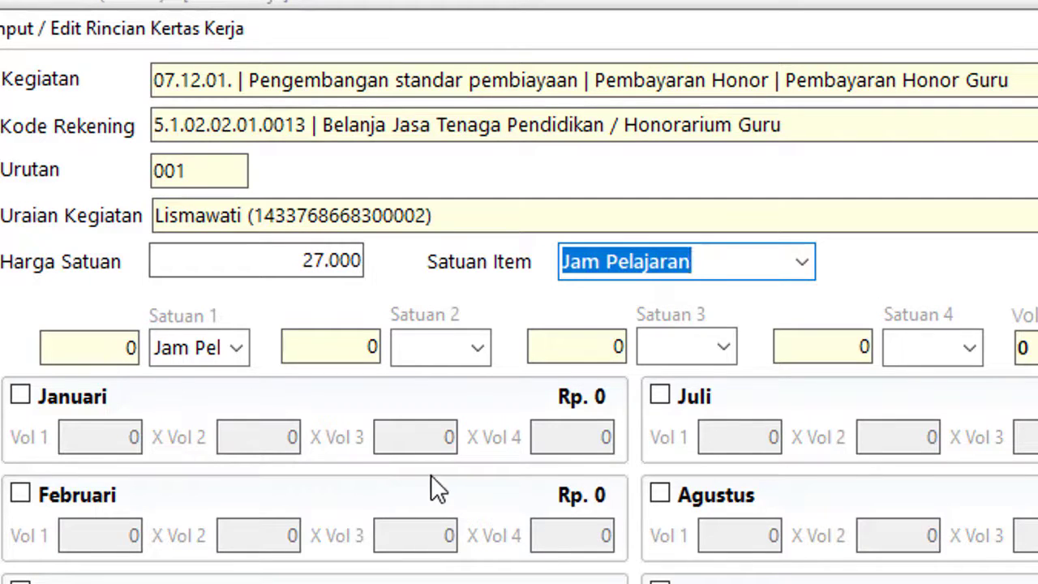
key(Tab)
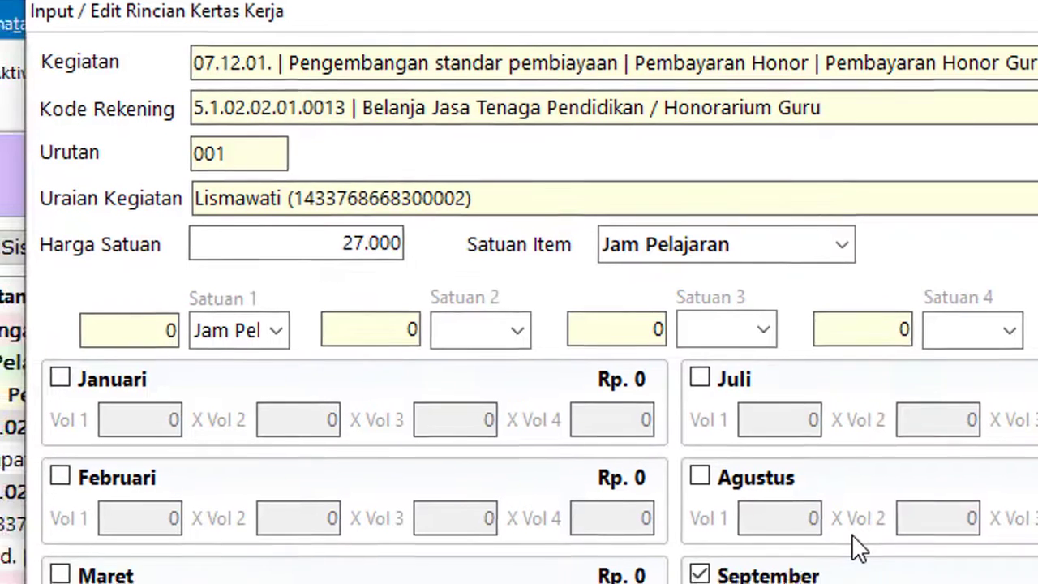
Enable September, Oktober, November and Desember in the honorarium entry with a Vol 1 of 24 for each month.
text(4)
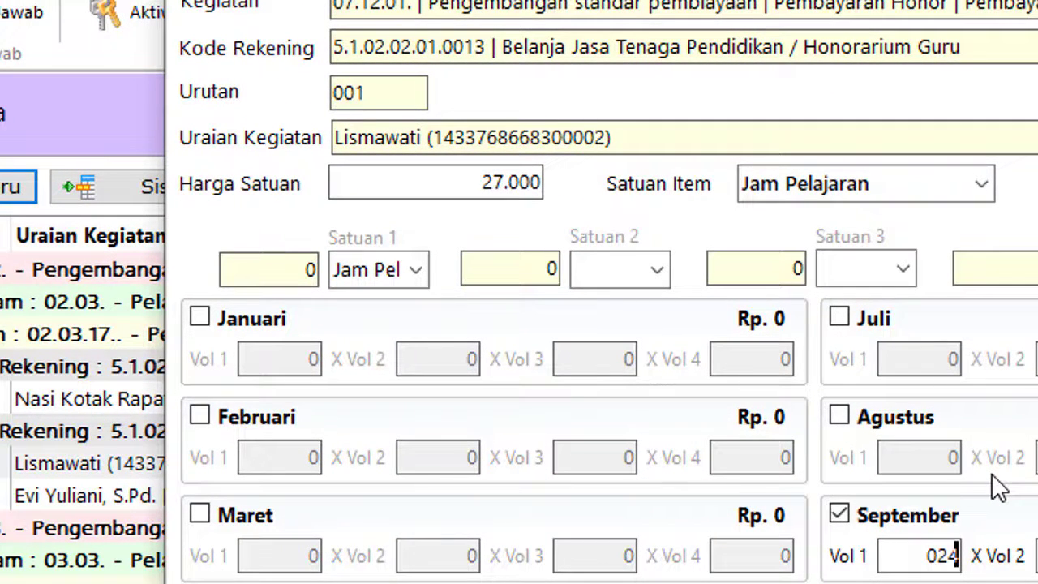
key(Tab)
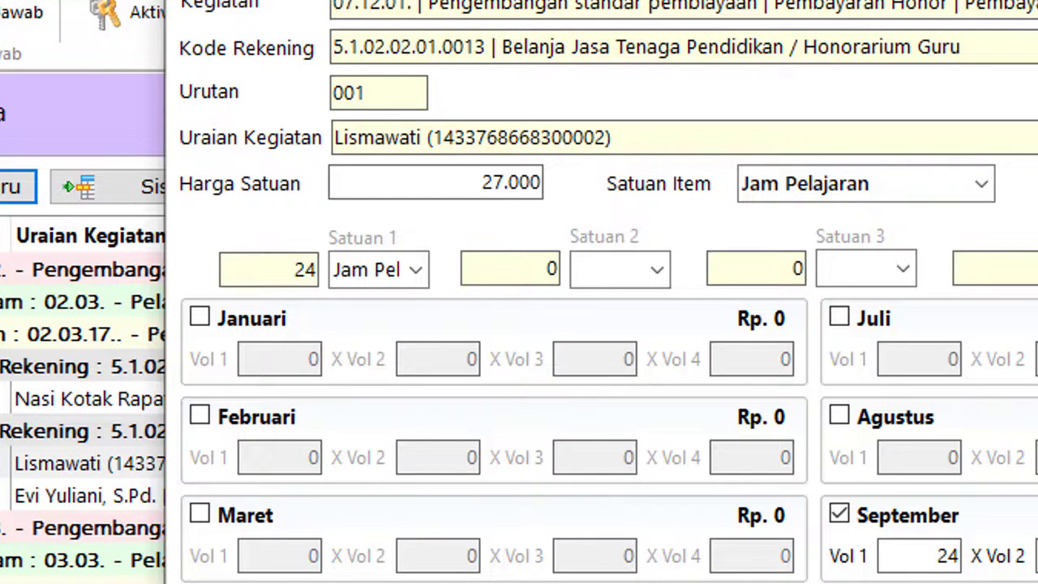
text(24)
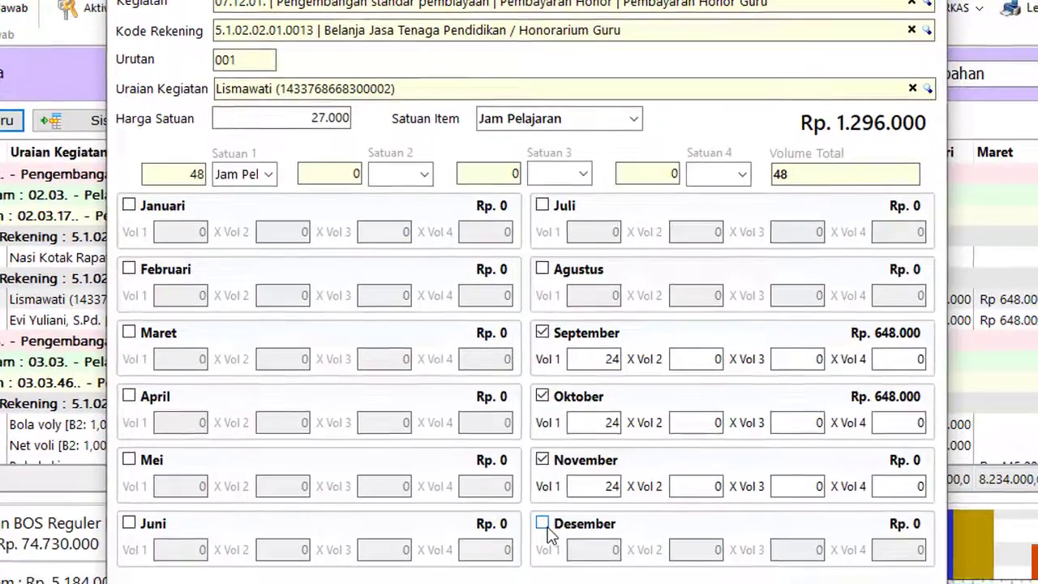
click(547, 524)
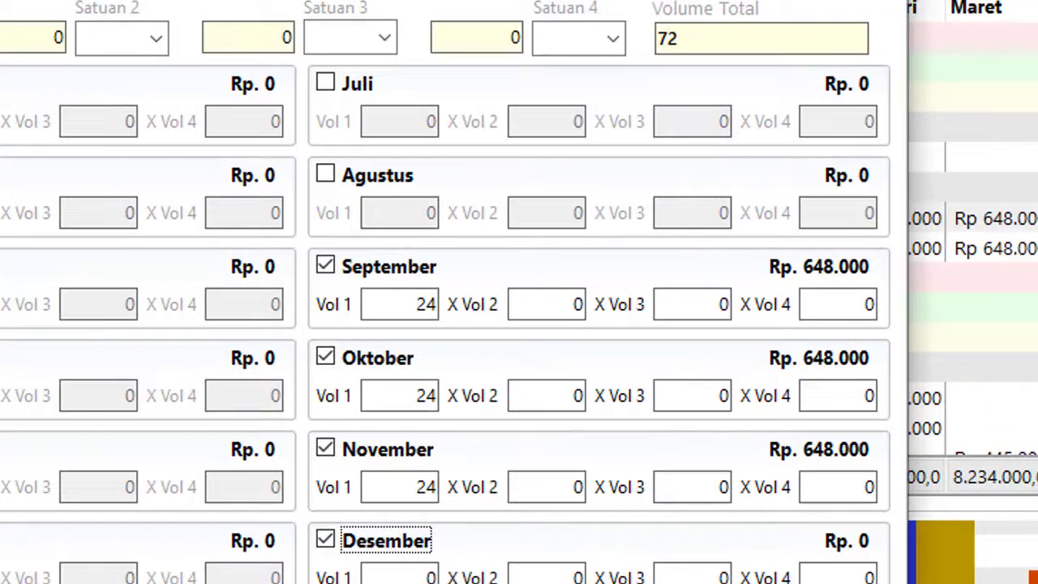
click(430, 576)
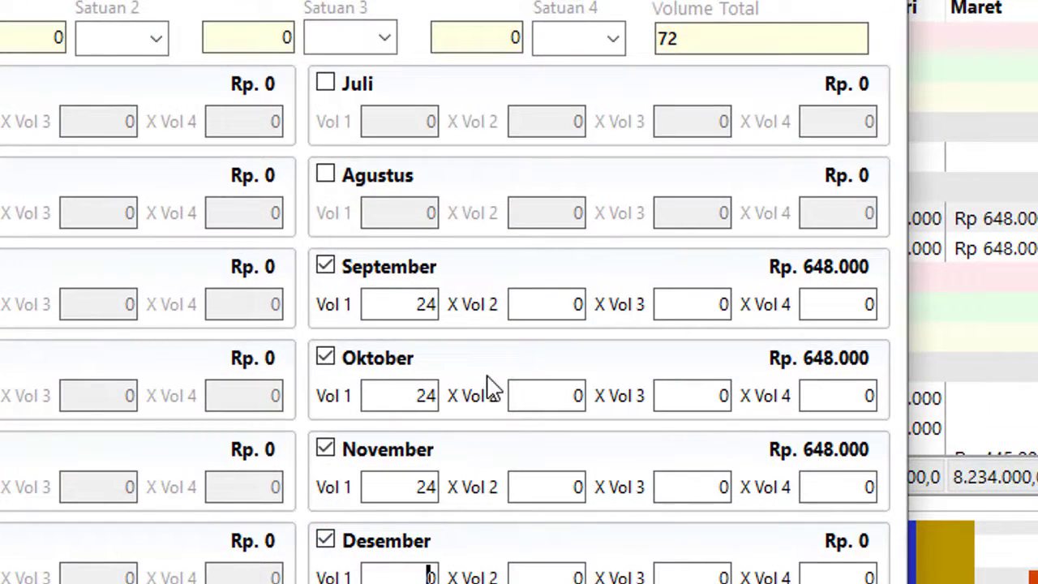
key(Delete)
text(24)
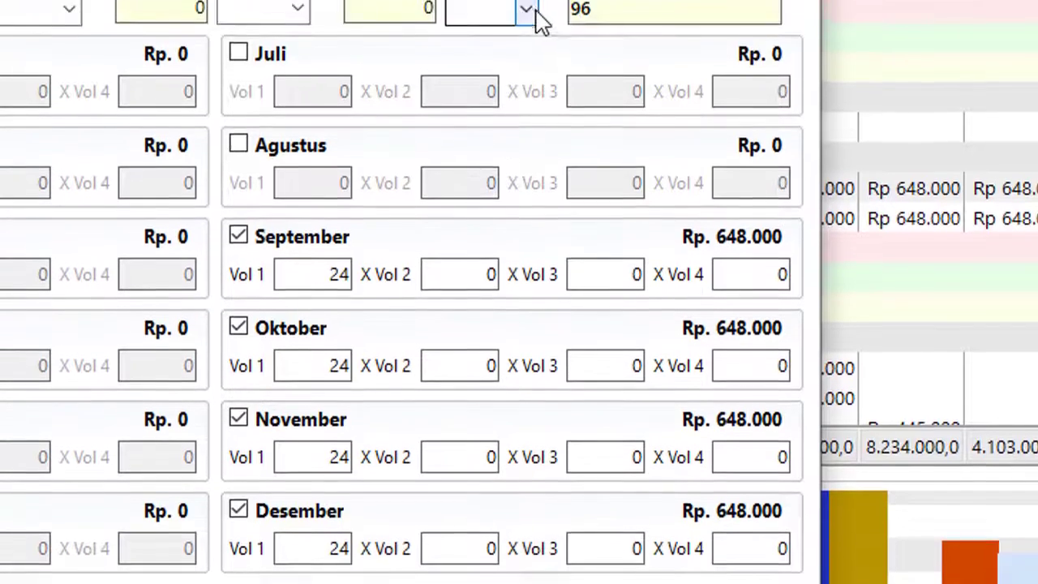
Set both Satuan 4 and Satuan 3 to Jam Pelajaran and save the teacher honorarium entry.
click(527, 176)
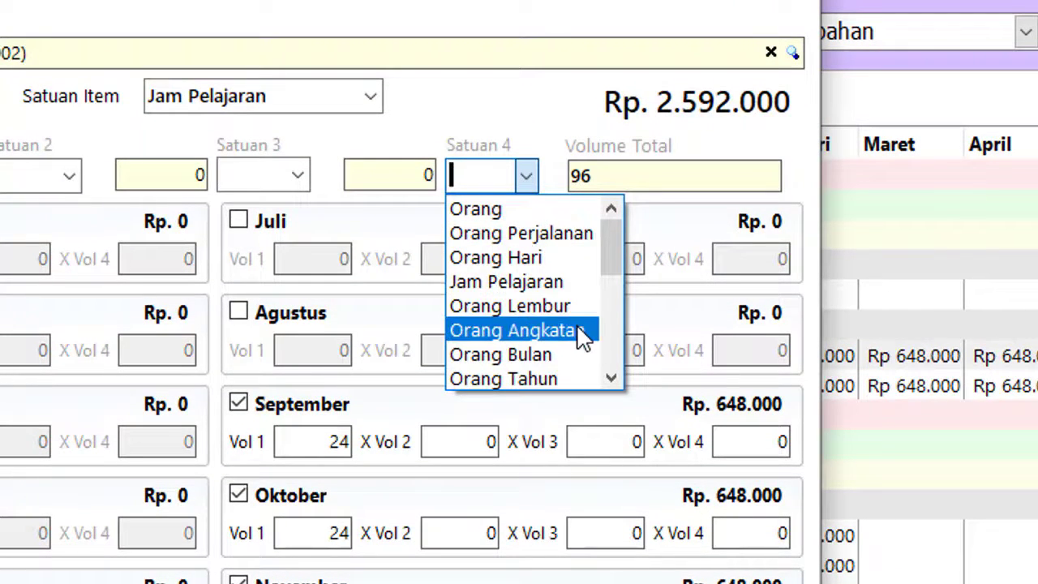
click(555, 282)
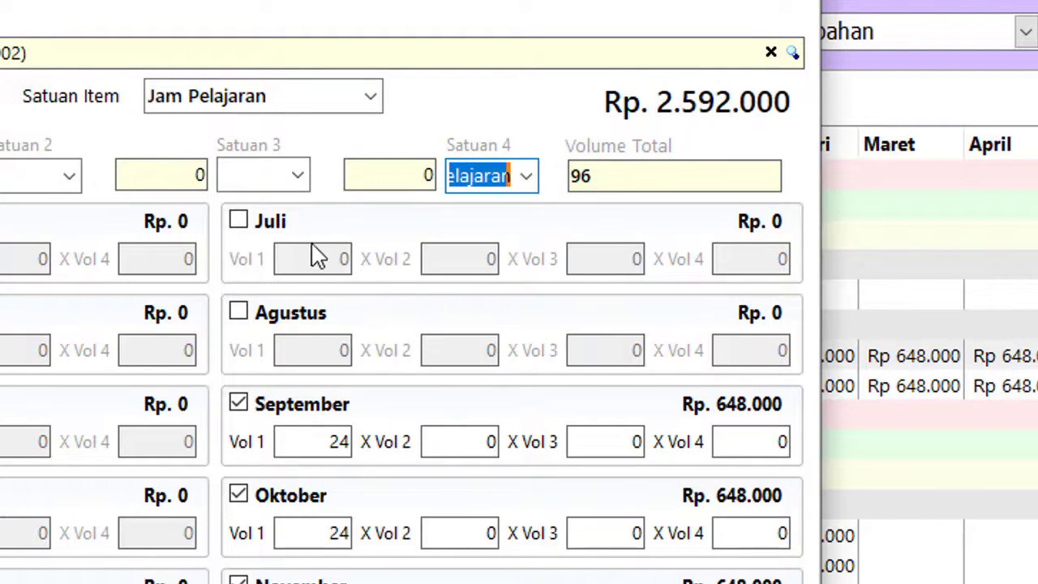
click(302, 188)
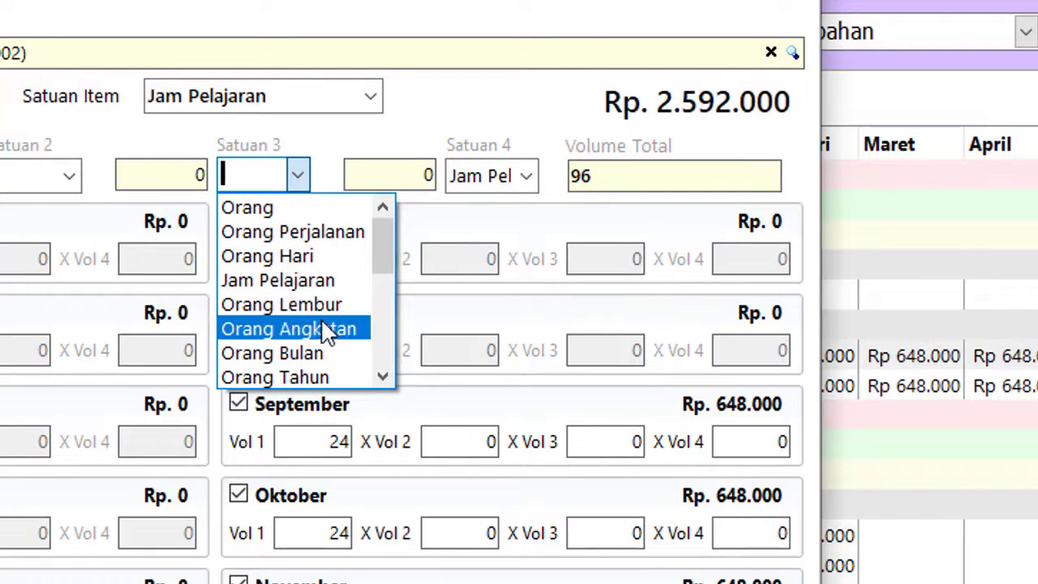
click(316, 282)
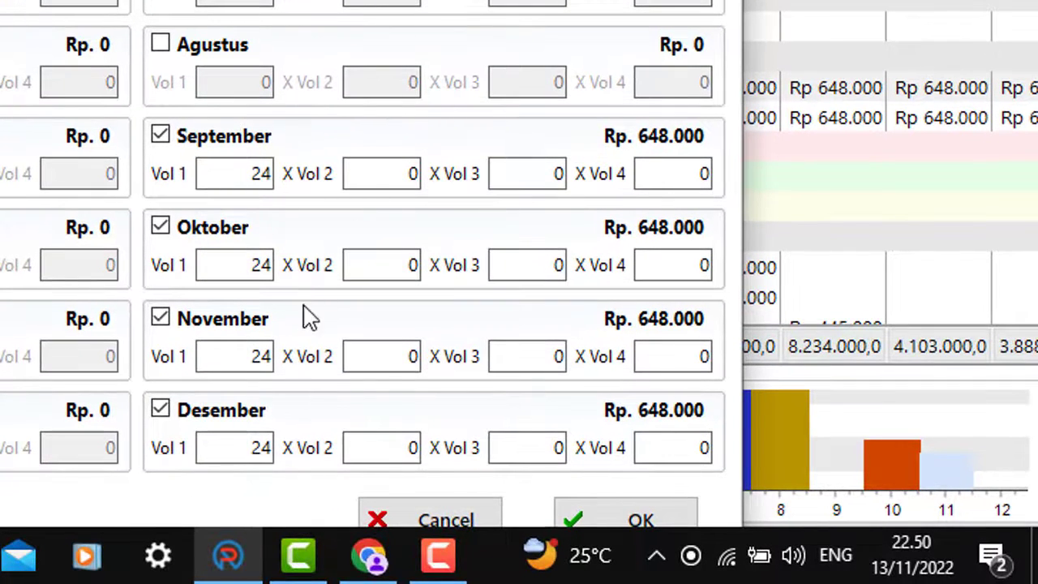
click(672, 517)
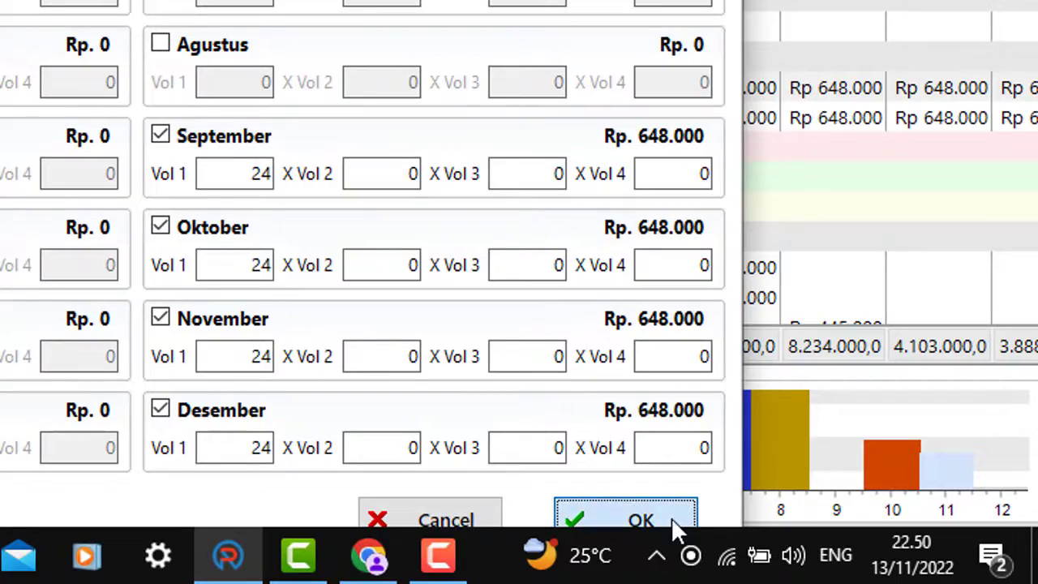